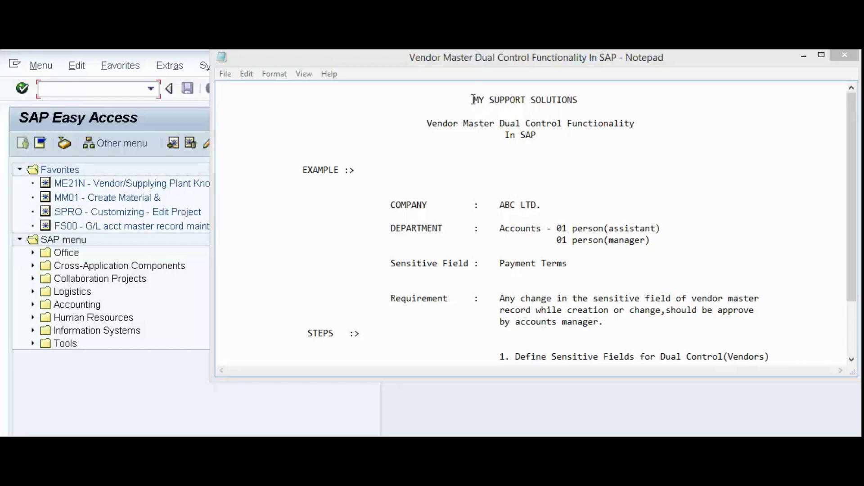
# Scroll the Notepad notes down to show step 2 'Change Vendor Master' and step 3 'Confirm Vendor Master Change'
pyautogui.moveTo(473, 99); pyautogui.dragTo(585, 99)
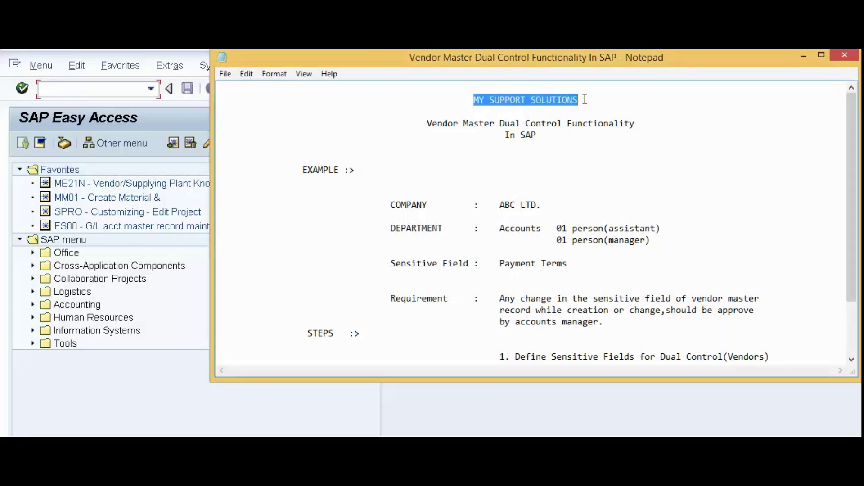
pyautogui.click(600, 99)
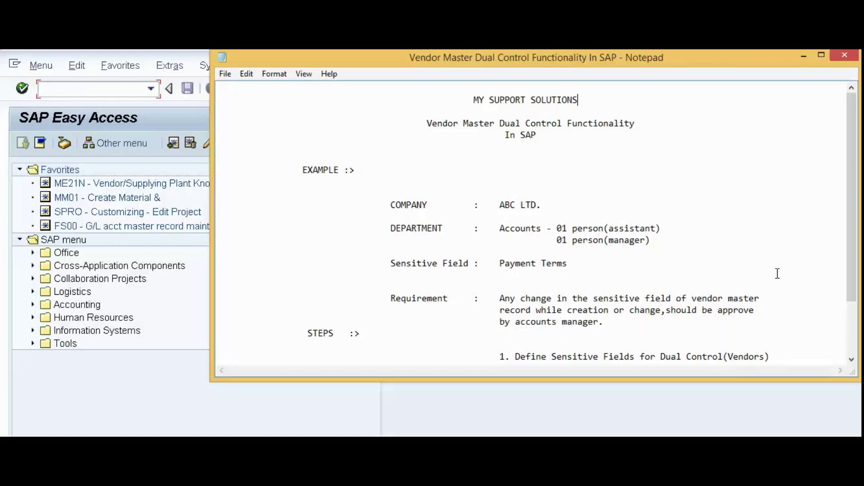
pyautogui.moveTo(849, 251); pyautogui.dragTo(844, 276)
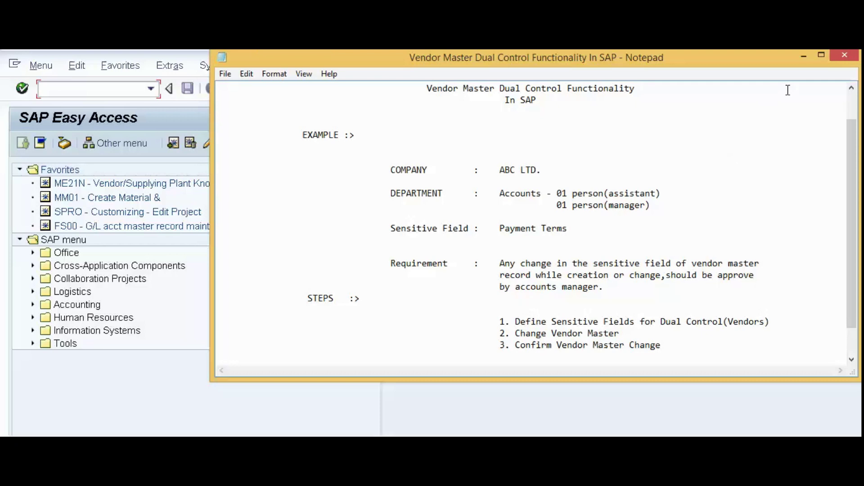
# Run SPRO to open Customizing: Execute Project, with the Notepad notes brought back alongside
pyautogui.click(802, 56)
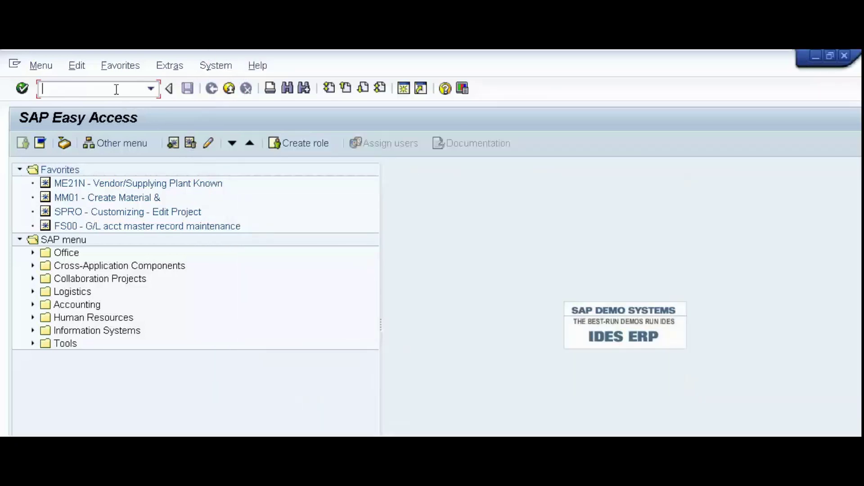
pyautogui.write('spro')
pyautogui.press('Return')
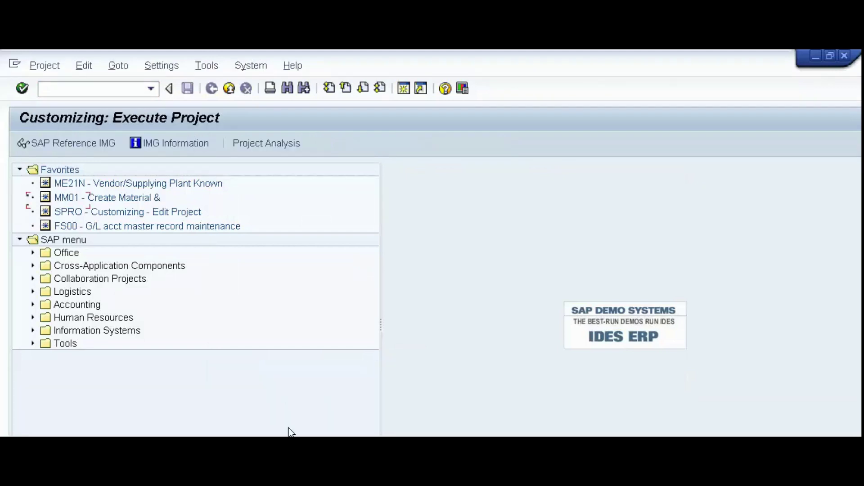
pyautogui.hotkey('alt', 'Tab')
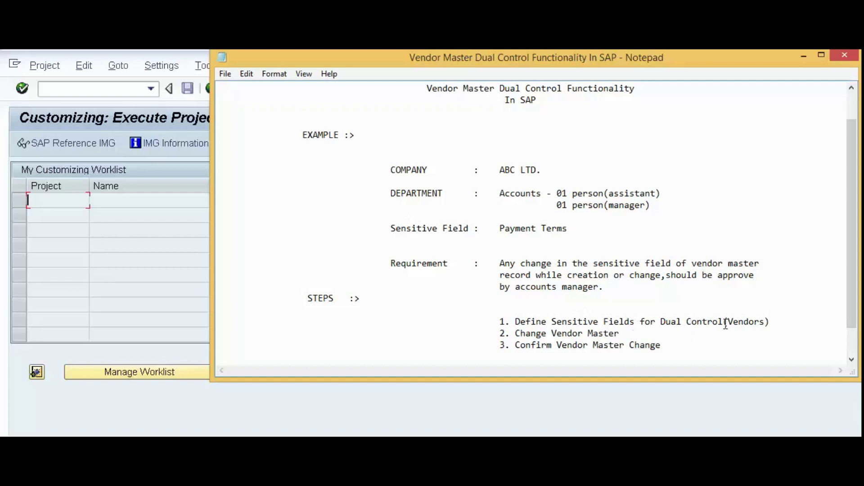
# In the SAP Reference IMG, run Financial Accounting > AR/AP > Vendor Accounts > Master Data > Preparations > Define Sensitive Fields for Dual Control (Vendors)
pyautogui.click(804, 55)
pyautogui.click(109, 144)
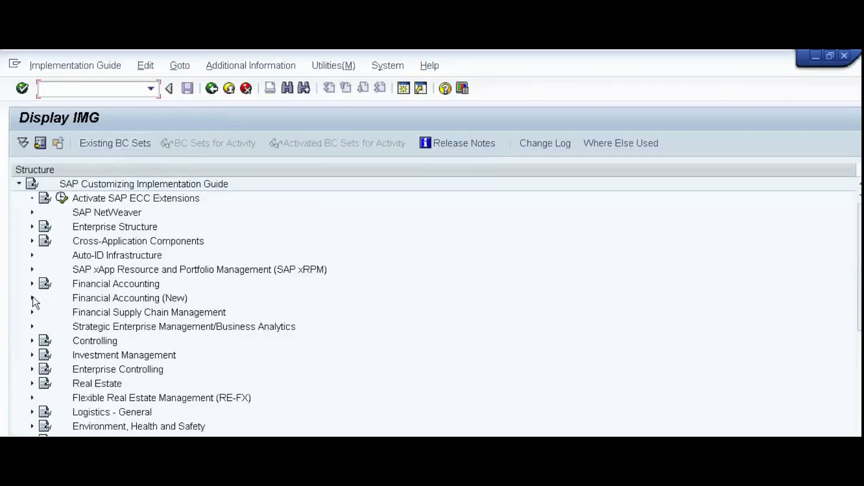
pyautogui.click(31, 284)
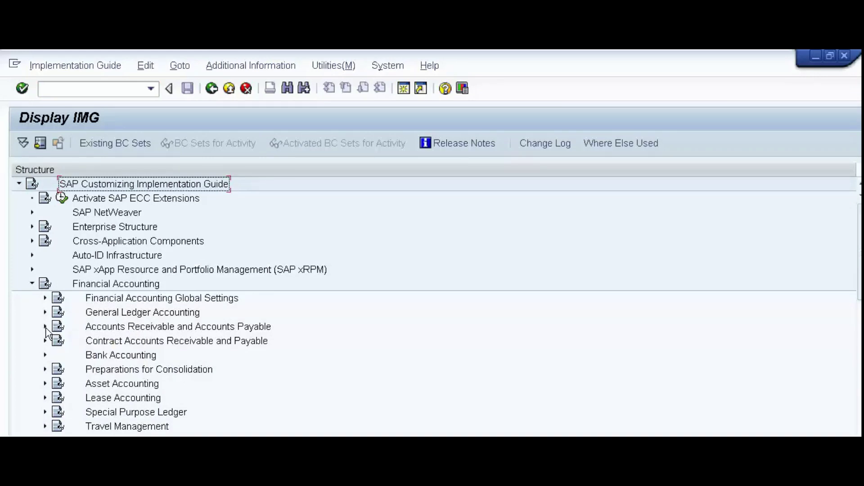
pyautogui.click(45, 328)
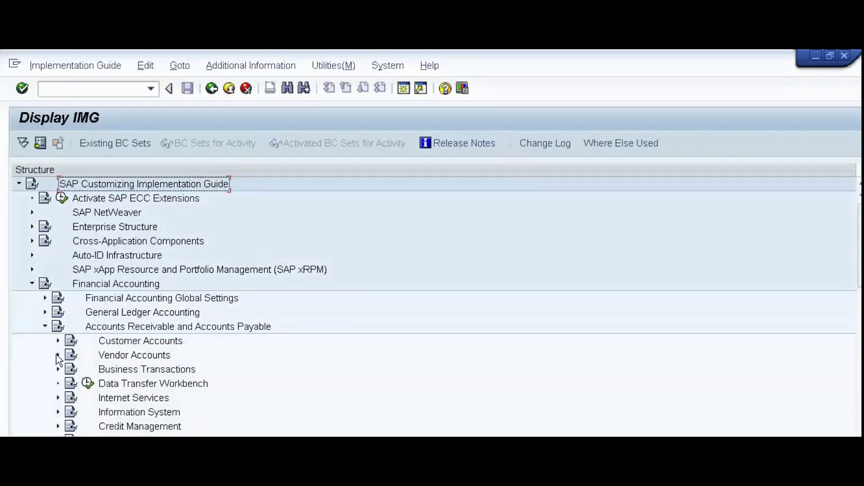
pyautogui.click(58, 355)
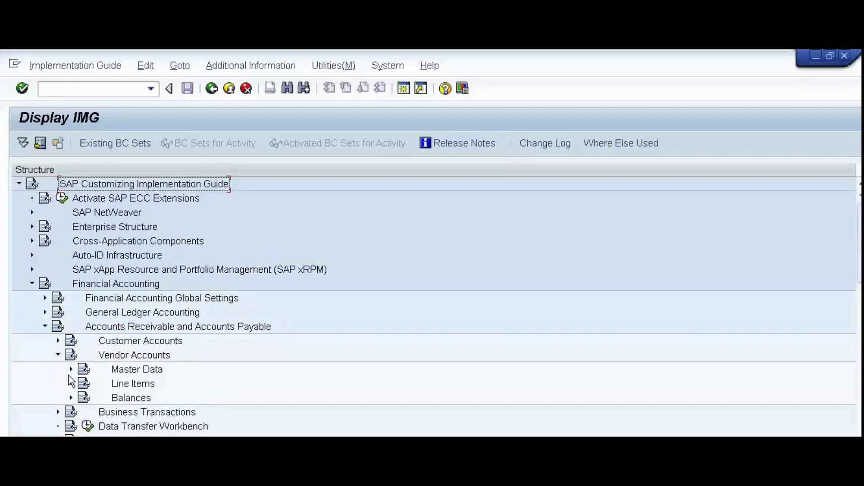
pyautogui.click(70, 369)
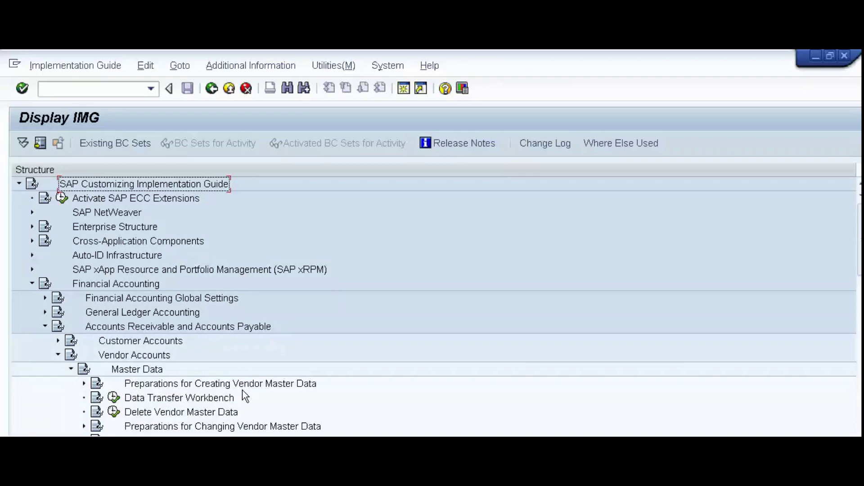
pyautogui.click(85, 384)
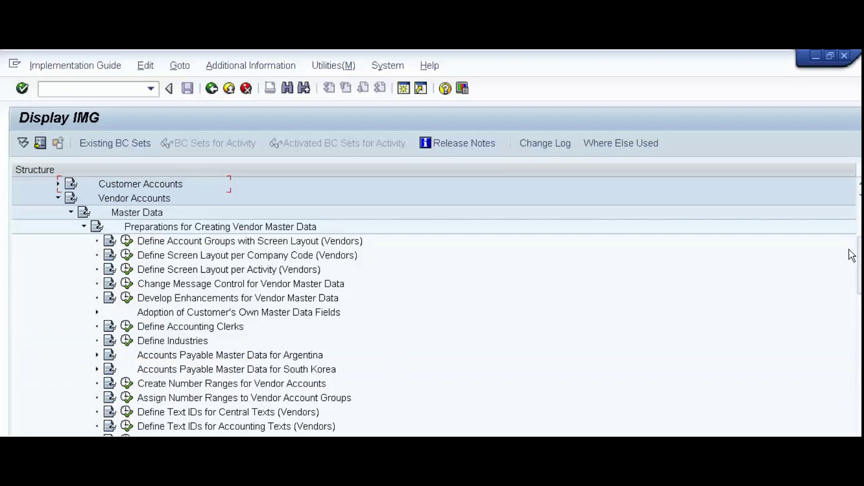
pyautogui.scroll(-2, 860, 257)
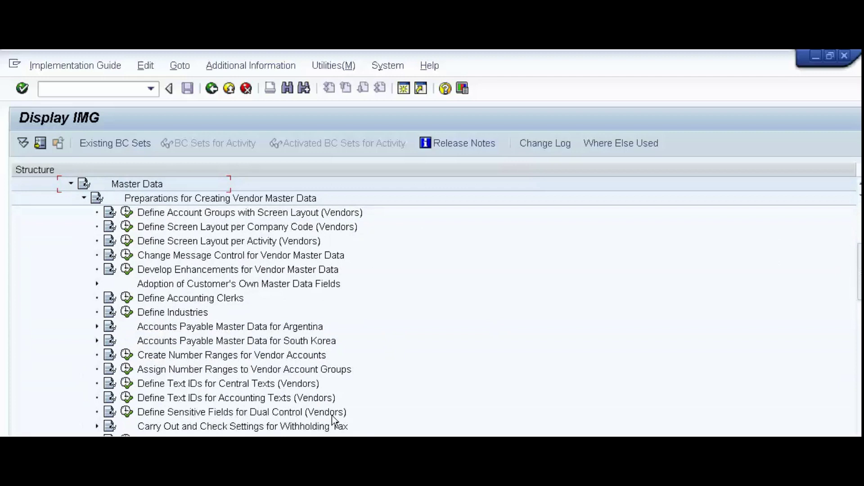
pyautogui.click(127, 412)
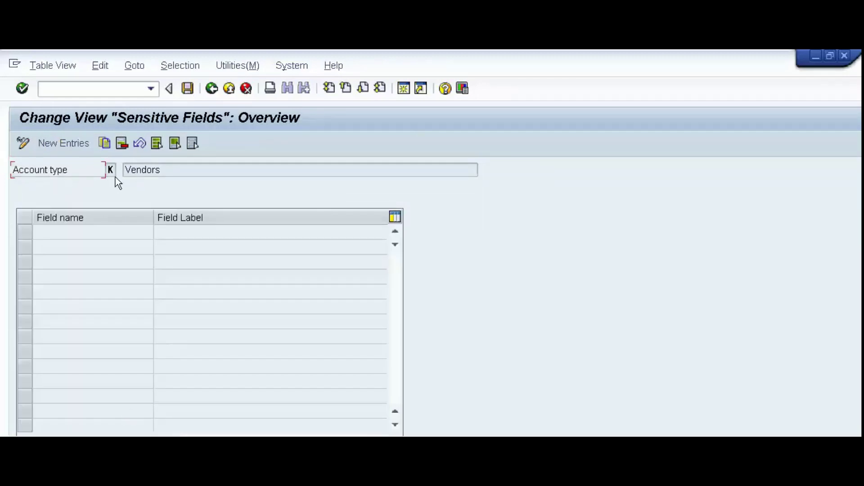
# Add a new sensitive-field entry LFB1-ZTERM (Terms of Payment) for account type K
pyautogui.click(61, 143)
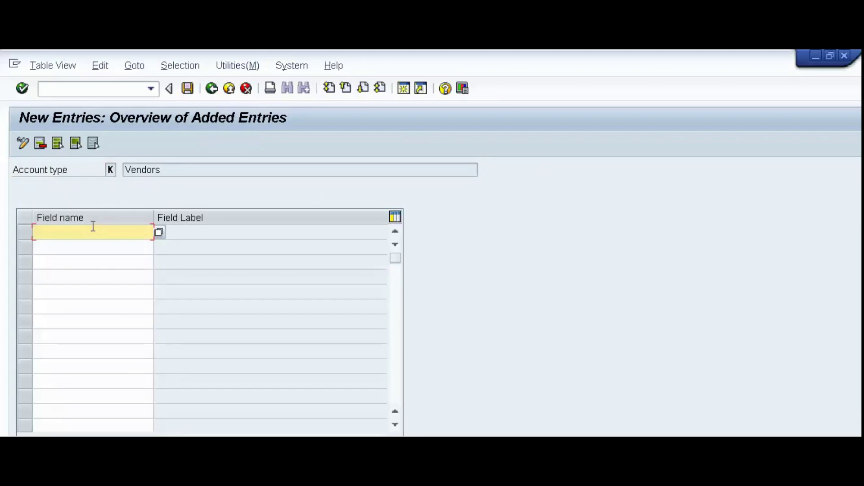
pyautogui.write('lfb1-zterm')
pyautogui.press('Return')
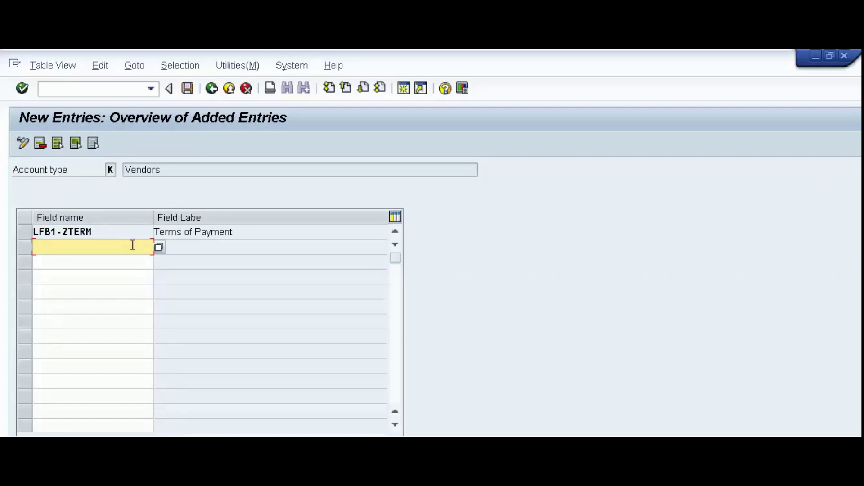
pyautogui.hotkey('alt', 'Tab')
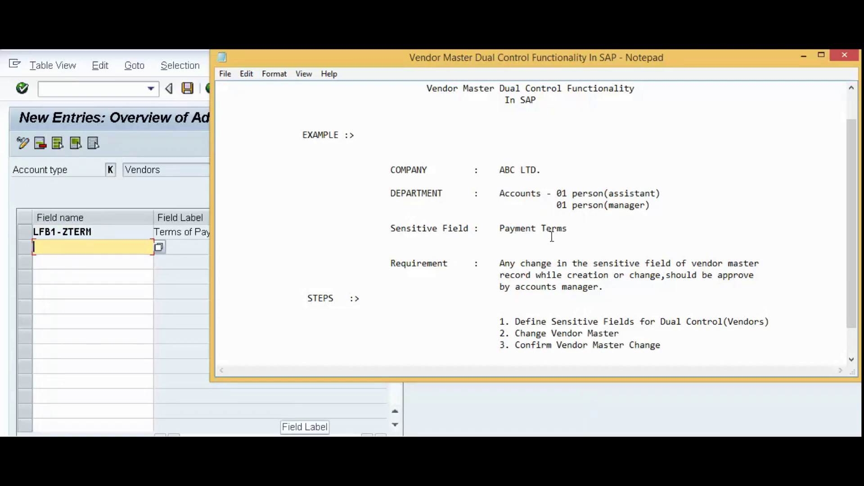
pyautogui.click(805, 55)
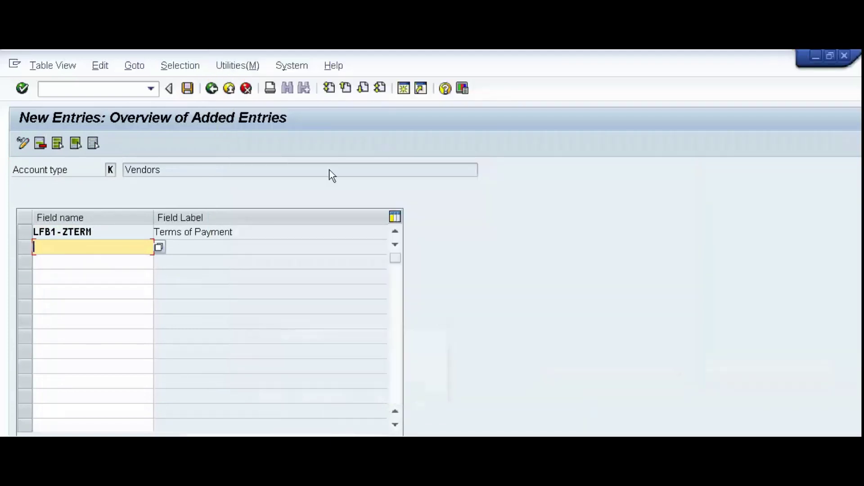
# Save the LFB1-ZTERM entry under the proposed ABC LTD. customizing request
pyautogui.click(190, 91)
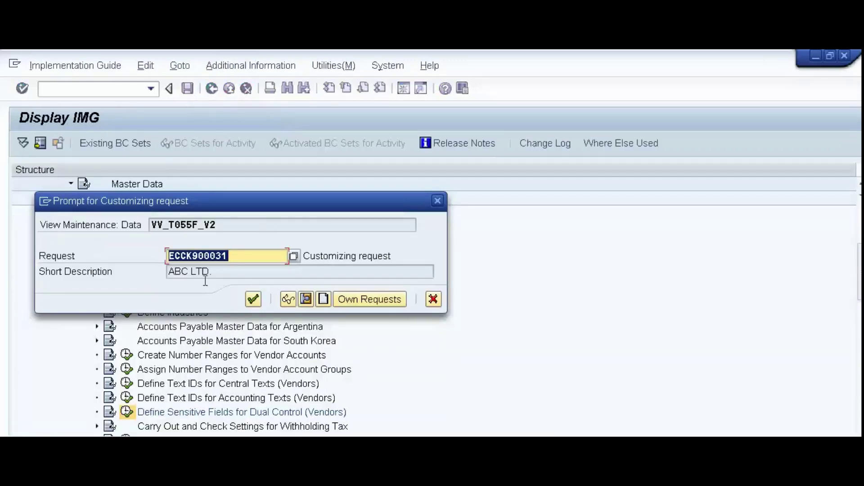
pyautogui.click(252, 300)
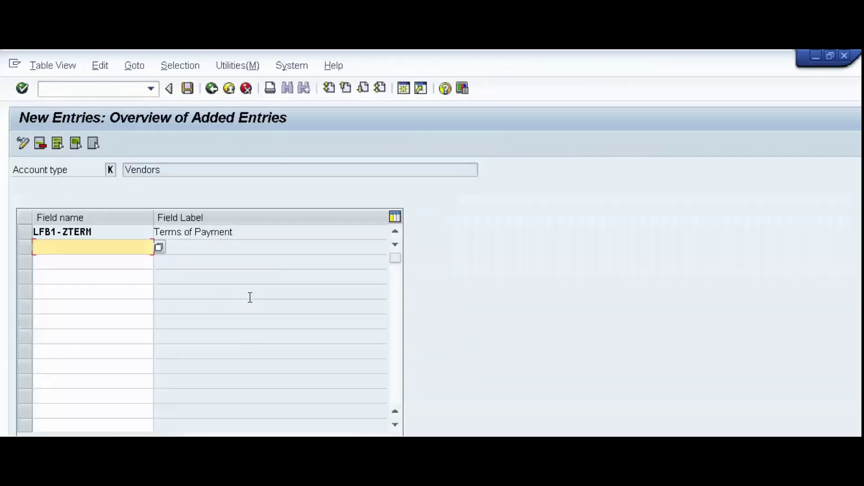
pyautogui.hotkey('alt', 'Tab')
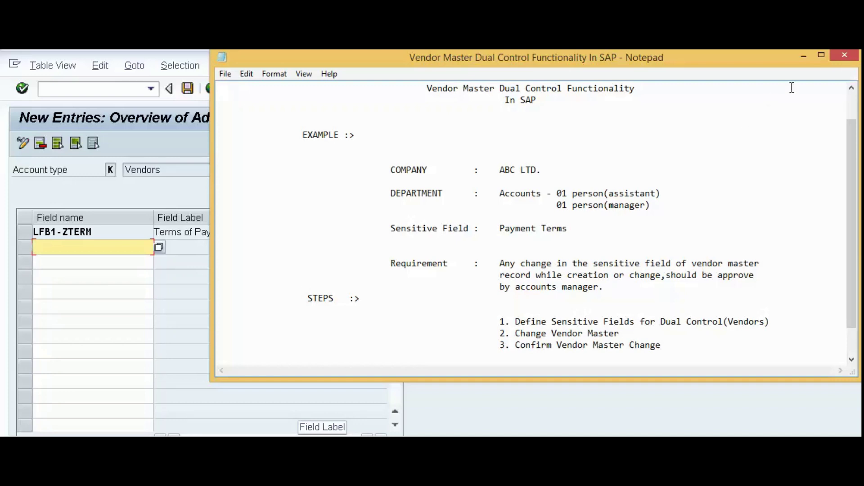
pyautogui.click(804, 56)
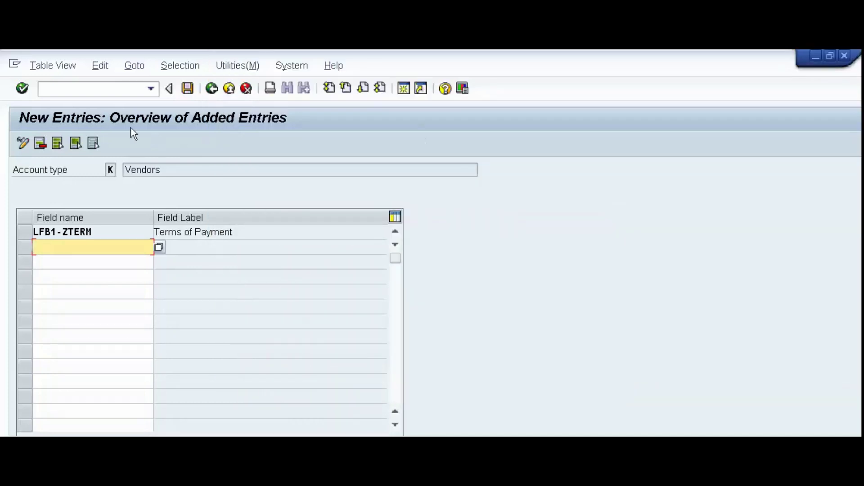
# Start transaction XK02 to change a vendor
pyautogui.click(106, 90)
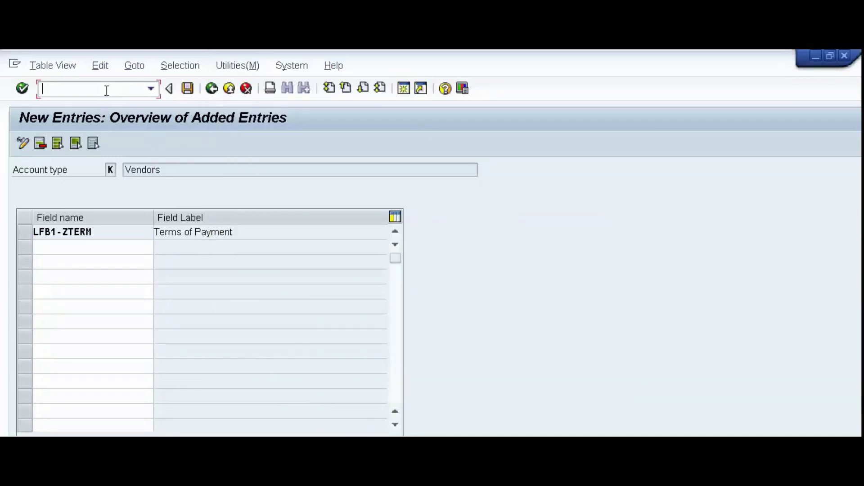
pyautogui.write('/nxk02')
pyautogui.press('Return')
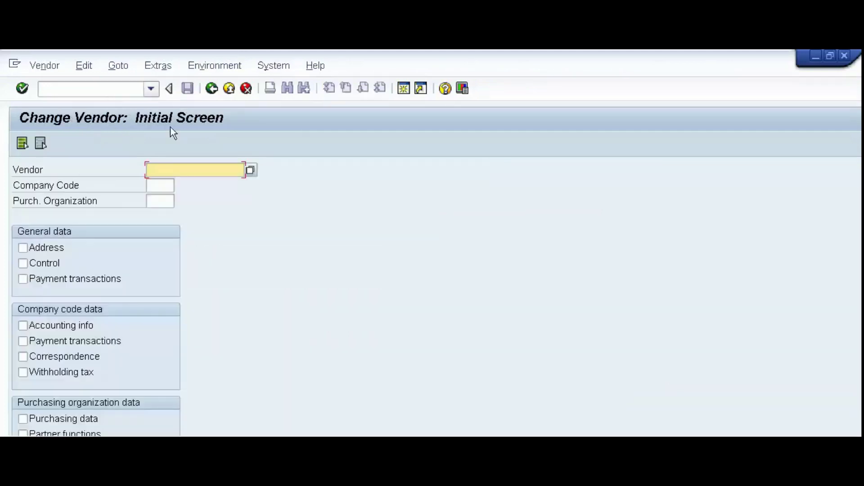
# Open vendor 23's payment transactions data for company code 1000 and purchasing organization 1000
pyautogui.click(155, 186)
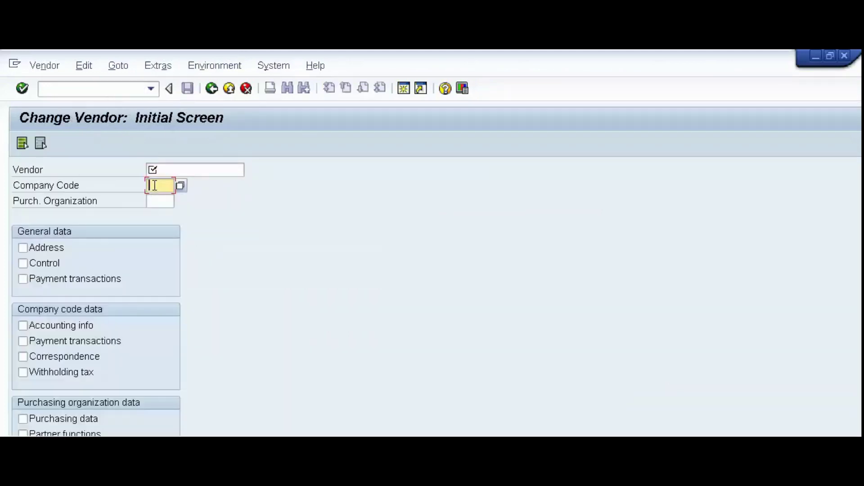
pyautogui.write('1000')
pyautogui.press('Tab')
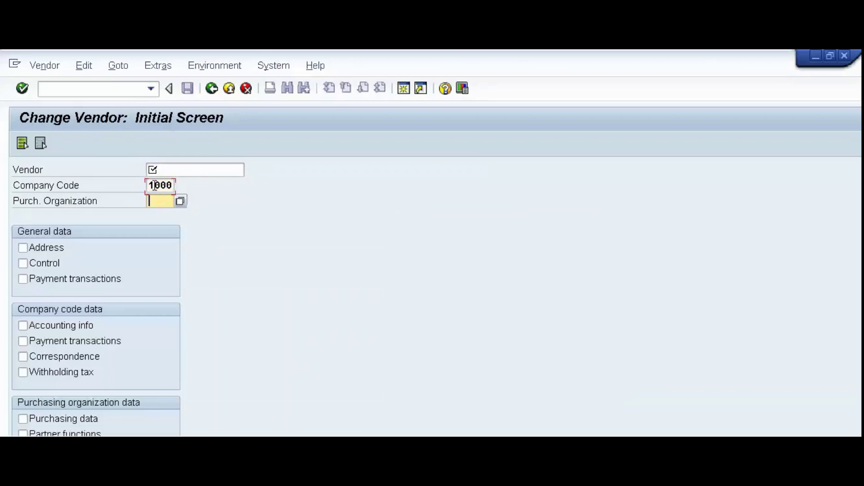
pyautogui.write('1000')
pyautogui.click(51, 346)
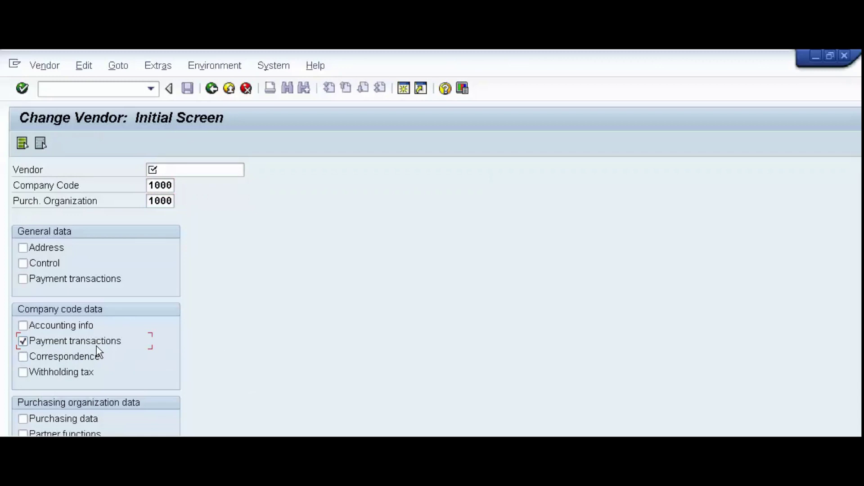
pyautogui.click(170, 171)
pyautogui.write('2')
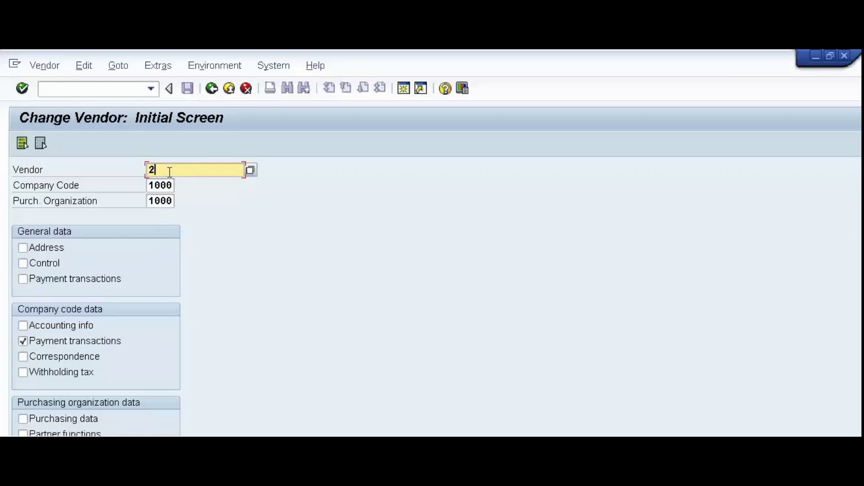
pyautogui.write('3')
pyautogui.press('Return')
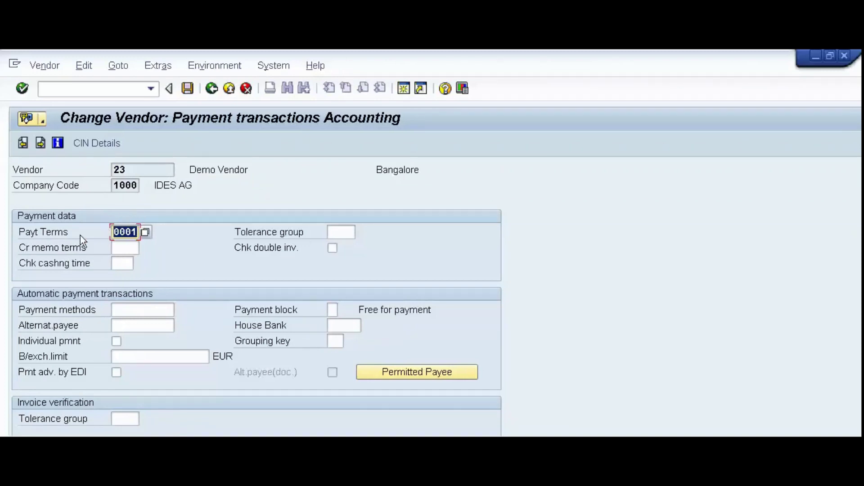
# Replace payment terms 0001 with 0002 chosen from the Terms of Payment list
pyautogui.click(148, 234)
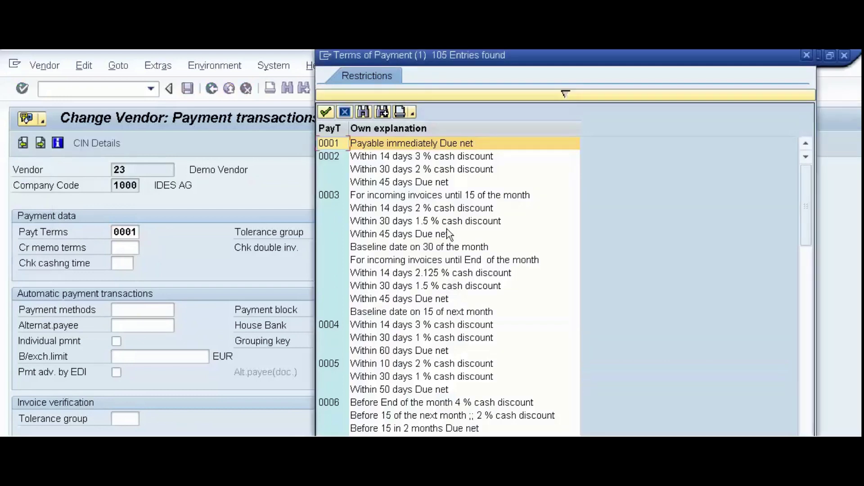
pyautogui.click(333, 158)
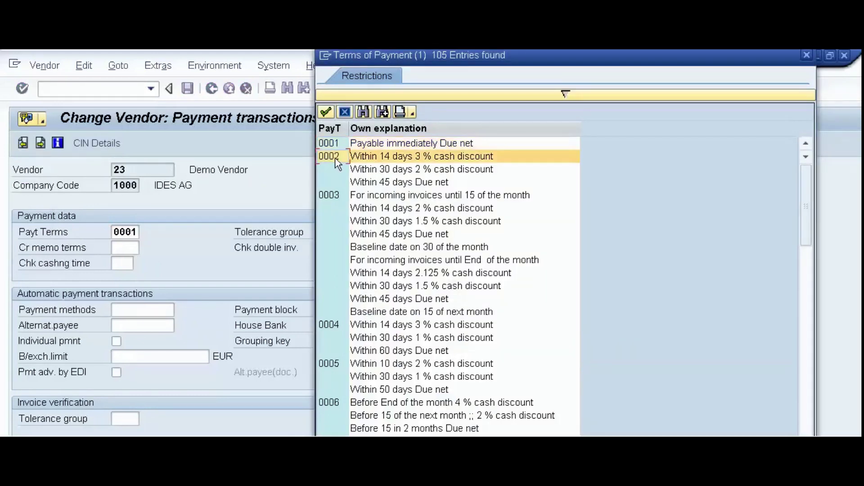
pyautogui.click(327, 113)
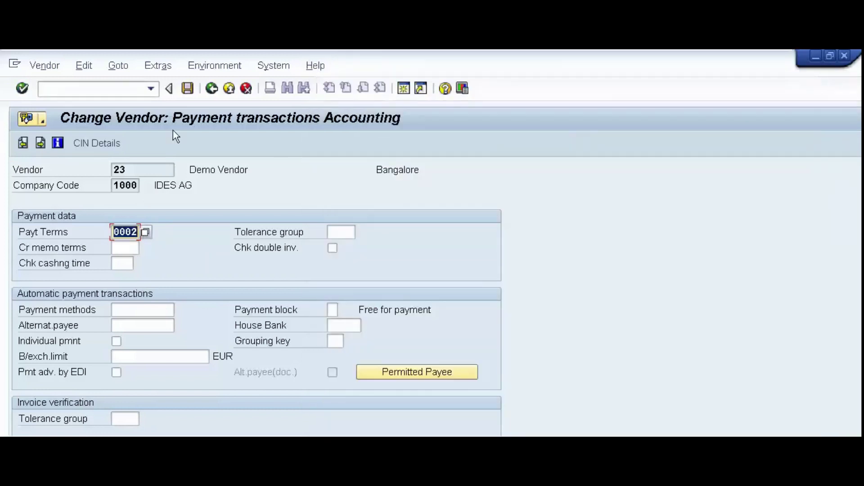
# Save the vendor change, acknowledging that company code 1000 must confirm it
pyautogui.click(187, 90)
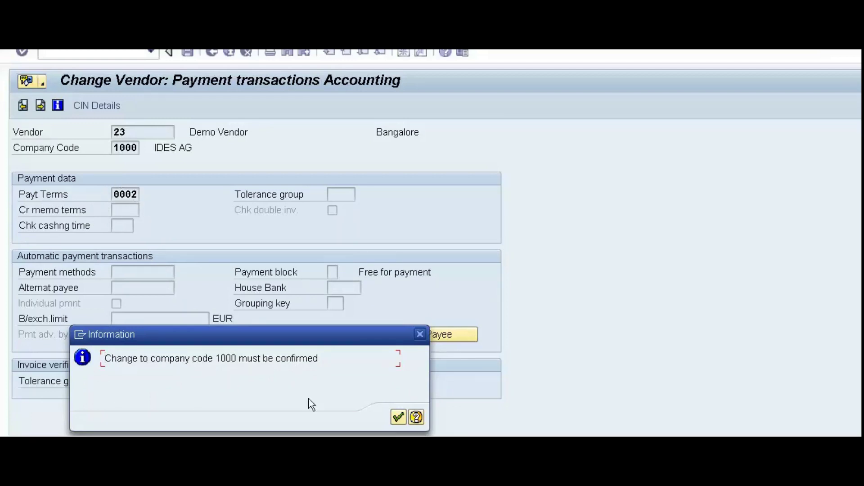
pyautogui.click(400, 417)
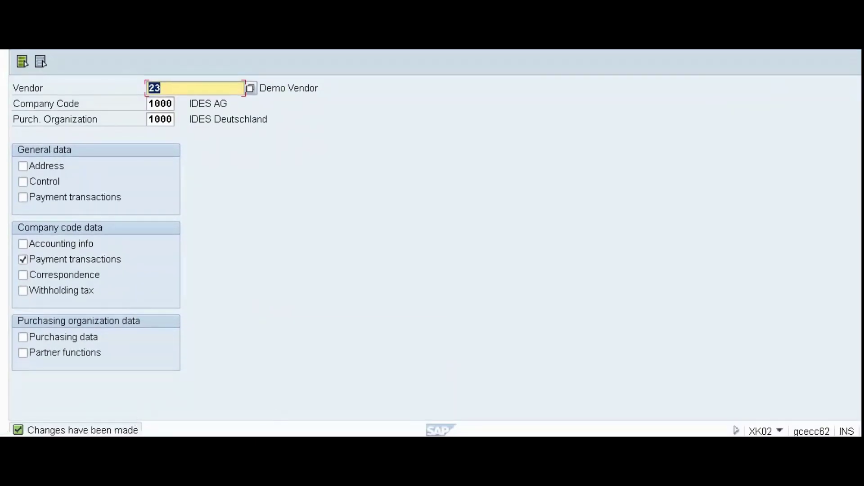
pyautogui.hotkey('alt', 'Tab')
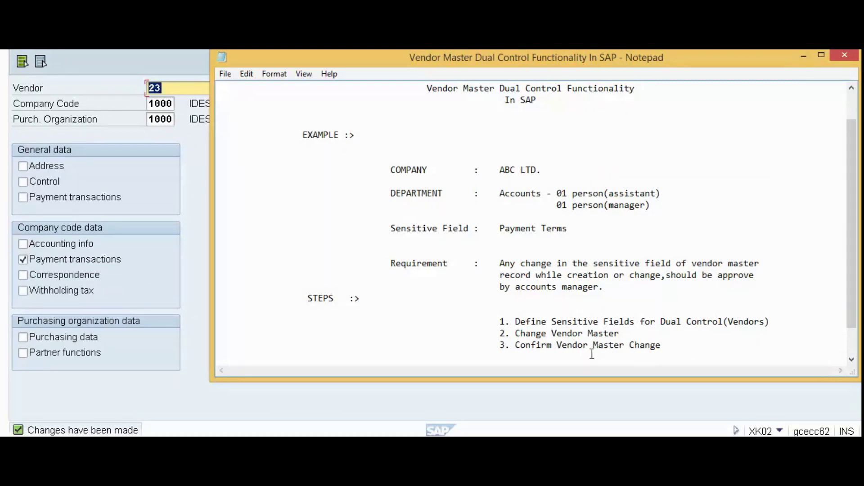
# Minimize the Notepad notes to reveal SAP's Change Vendor initial screen
pyautogui.click(804, 57)
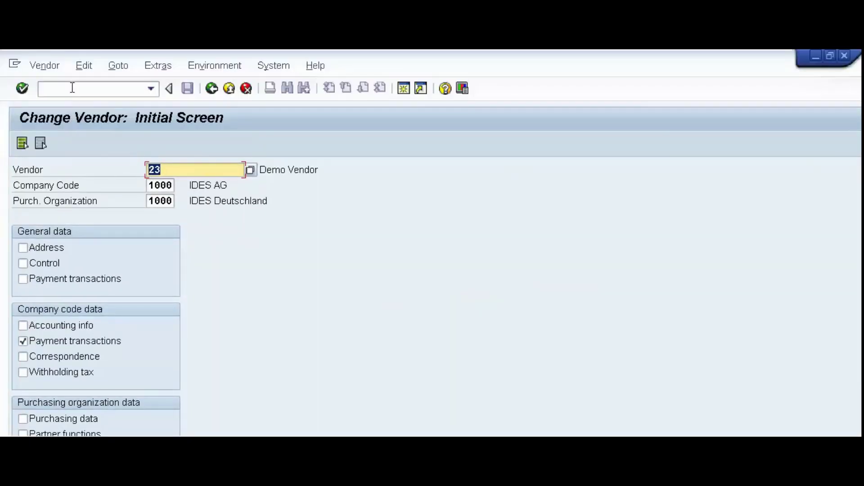
# Start FK08 to reach Confirm Change Vendor for vendor 23 in company code 1000
pyautogui.click(75, 87)
pyautogui.write('/')
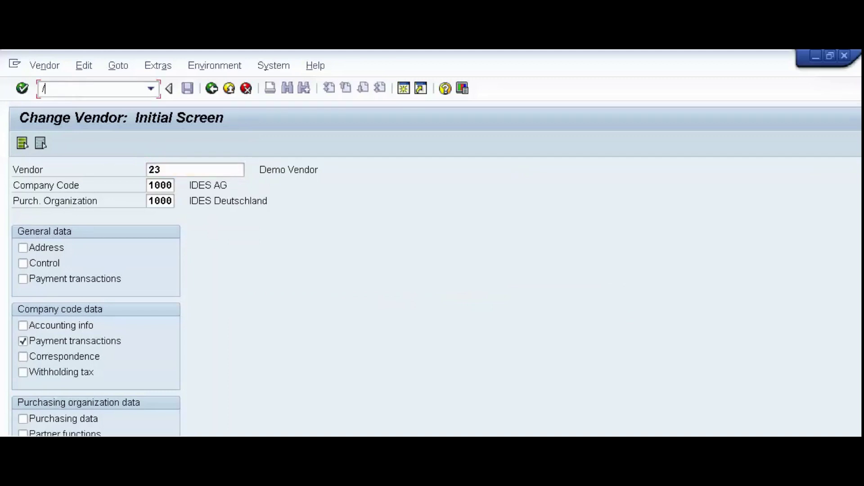
pyautogui.write('nfk08')
pyautogui.press('Return')
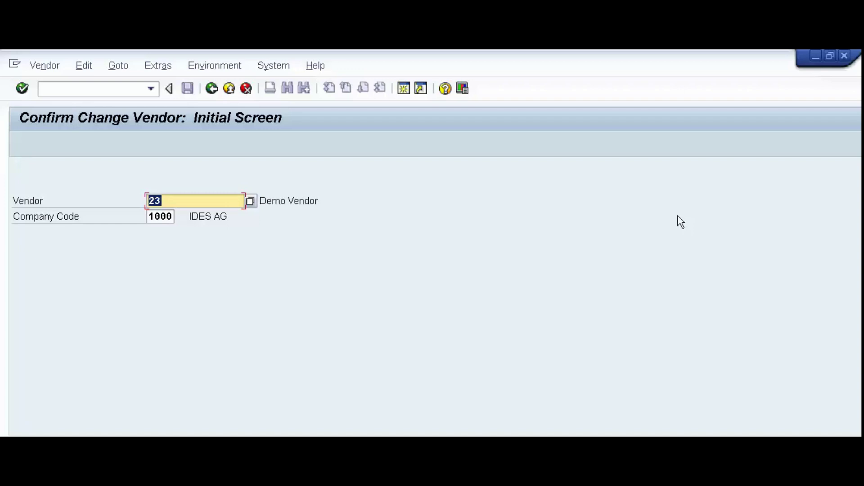
# Bring the Notepad dual-control notes in front of the FK08 initial screen
pyautogui.hotkey('alt', 'Tab')
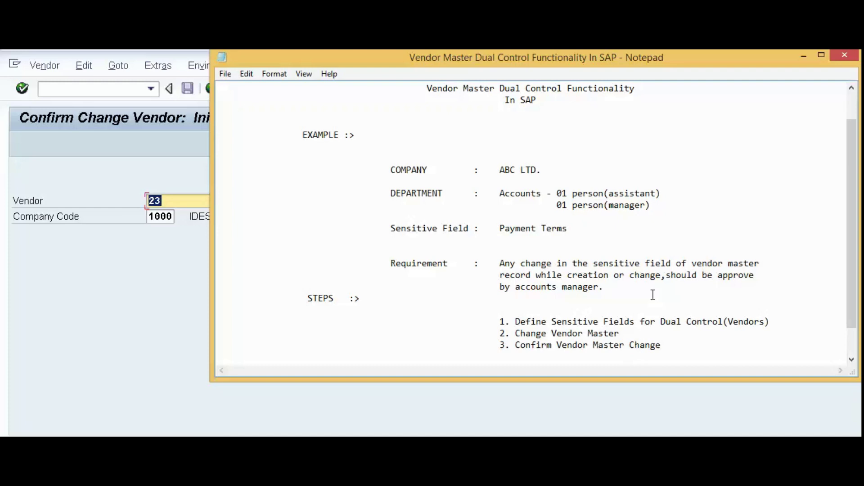
# In FK08, enter vendor 23 with company code 1000 to open its accounting confirmation details
pyautogui.hotkey('alt', 'Tab')
pyautogui.press('BackSpace')
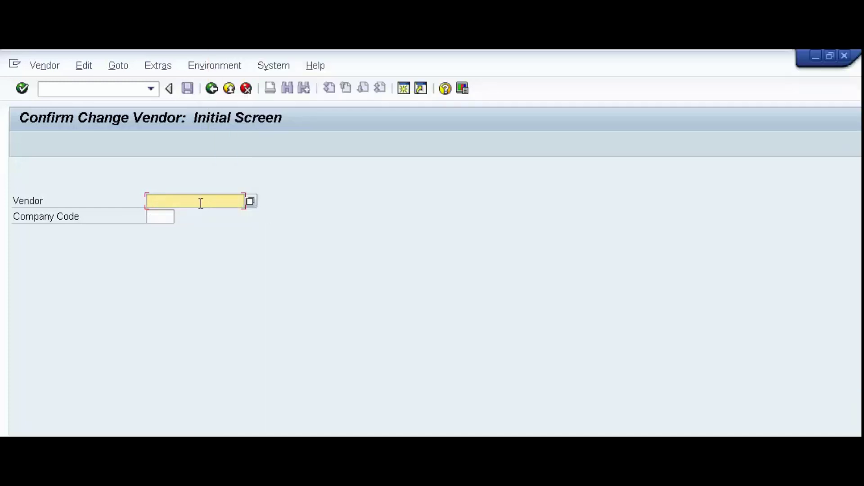
pyautogui.write('23')
pyautogui.press('Tab')
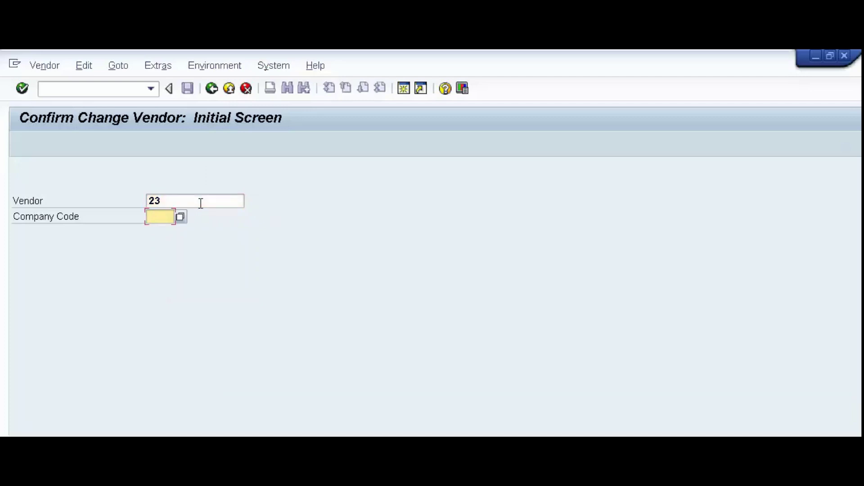
pyautogui.write('1000')
pyautogui.press('Return')
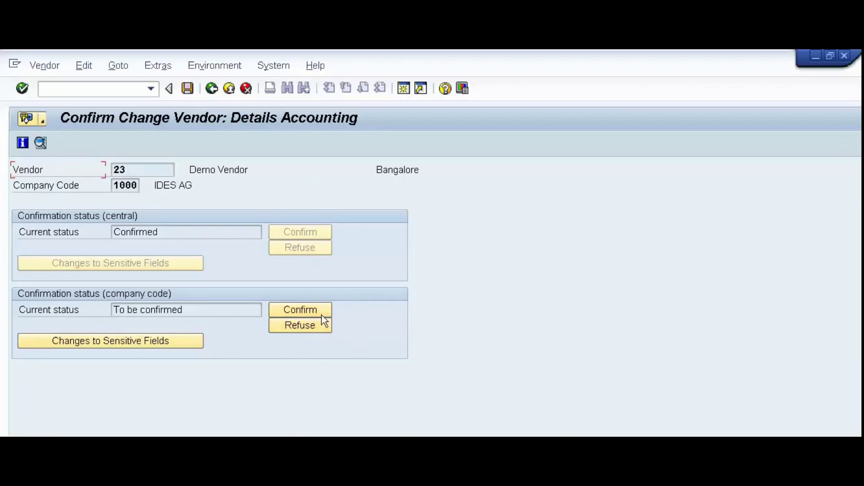
# Confirm vendor 23's company-code 1000 sensitive-field change and save it
pyautogui.hotkey('alt', 'Tab')
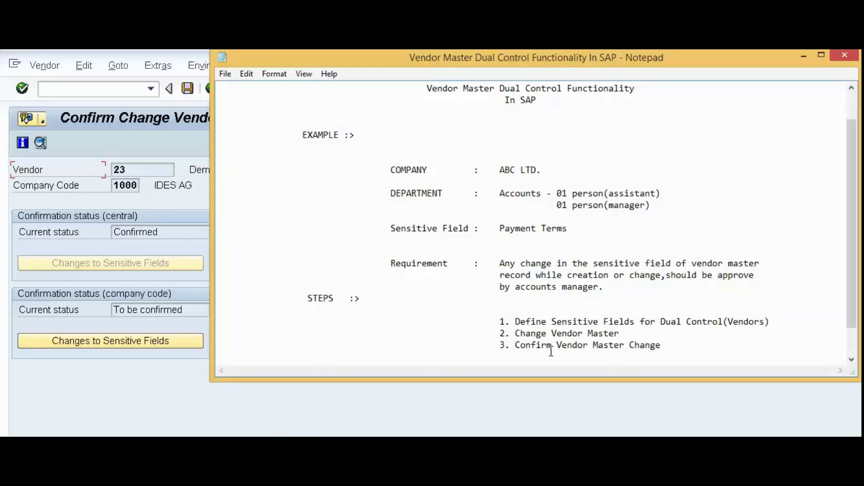
pyautogui.click(806, 58)
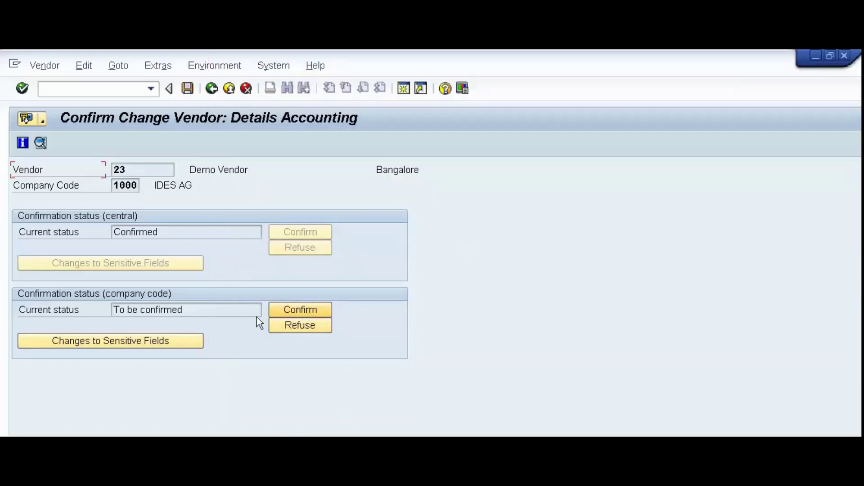
pyautogui.click(301, 313)
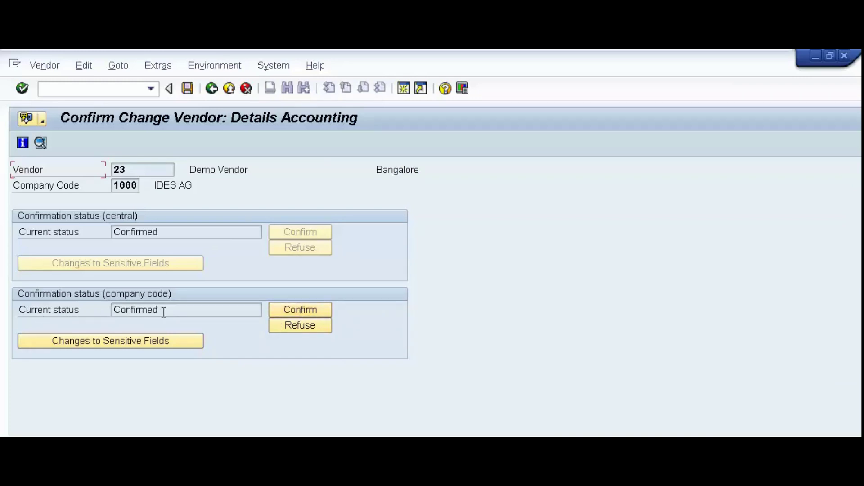
pyautogui.click(188, 88)
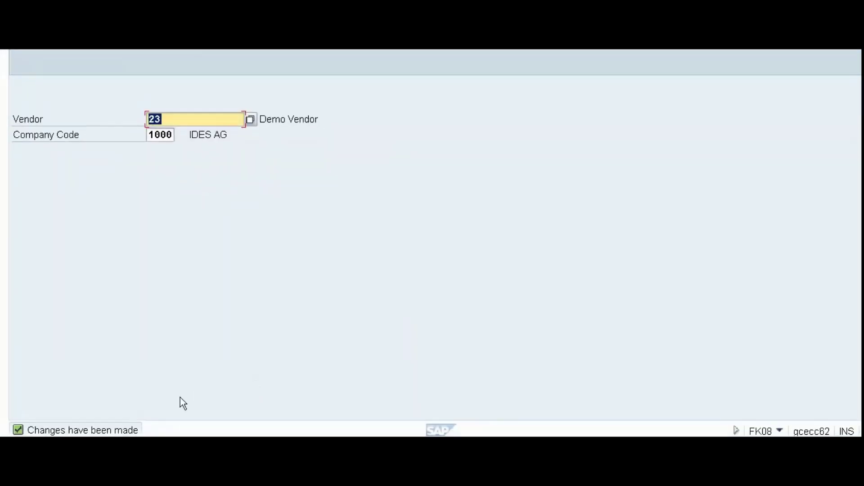
# Scroll the Notepad notes back to the top to show the MY SUPPORT SOLUTIONS heading
pyautogui.hotkey('alt', 'Tab')
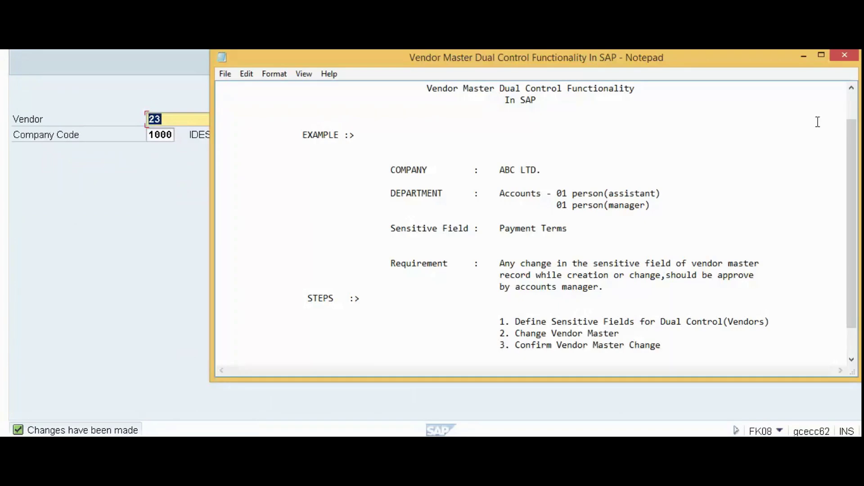
pyautogui.moveTo(851, 161); pyautogui.dragTo(850, 131)
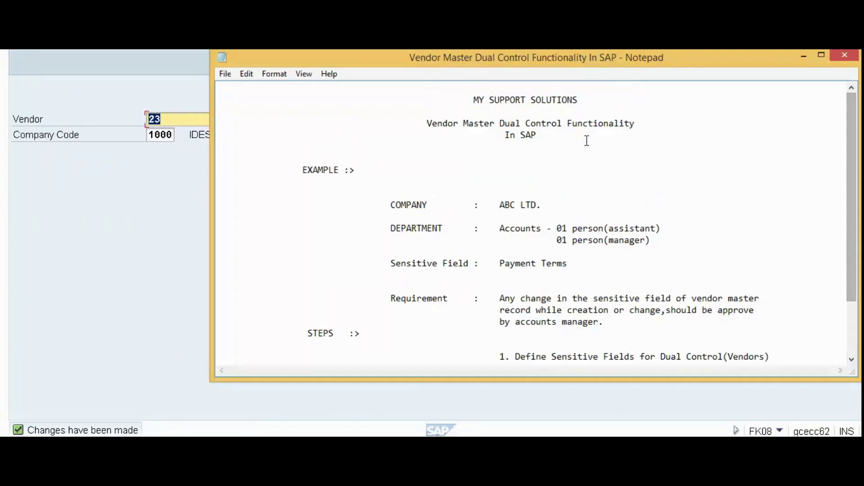